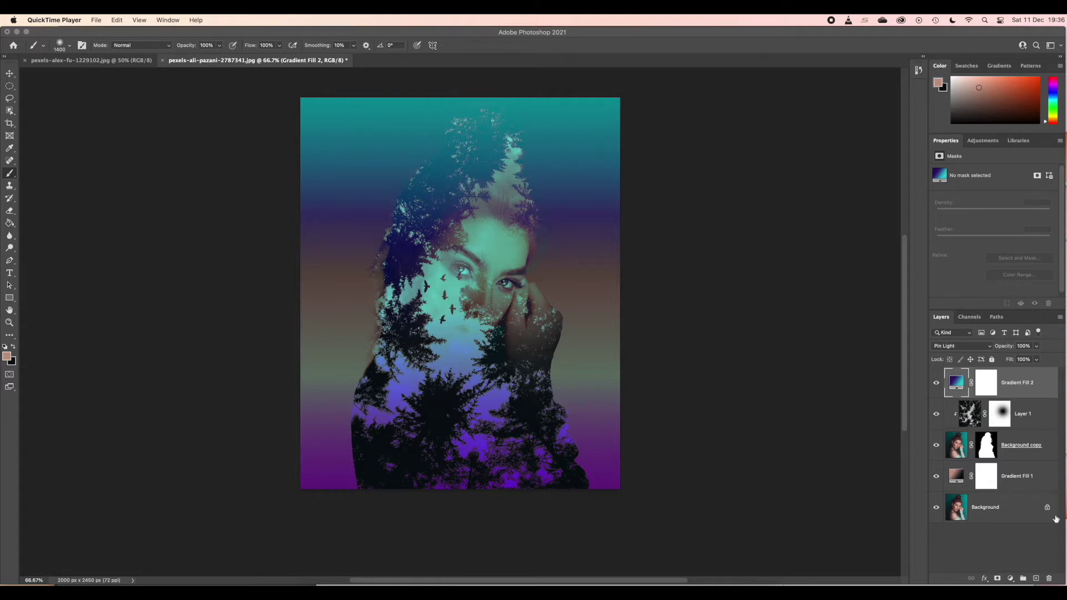
Delete all layers above the Background layer in the portrait document.
shift+click(1037, 486)
drag(1038, 486, 1051, 580)
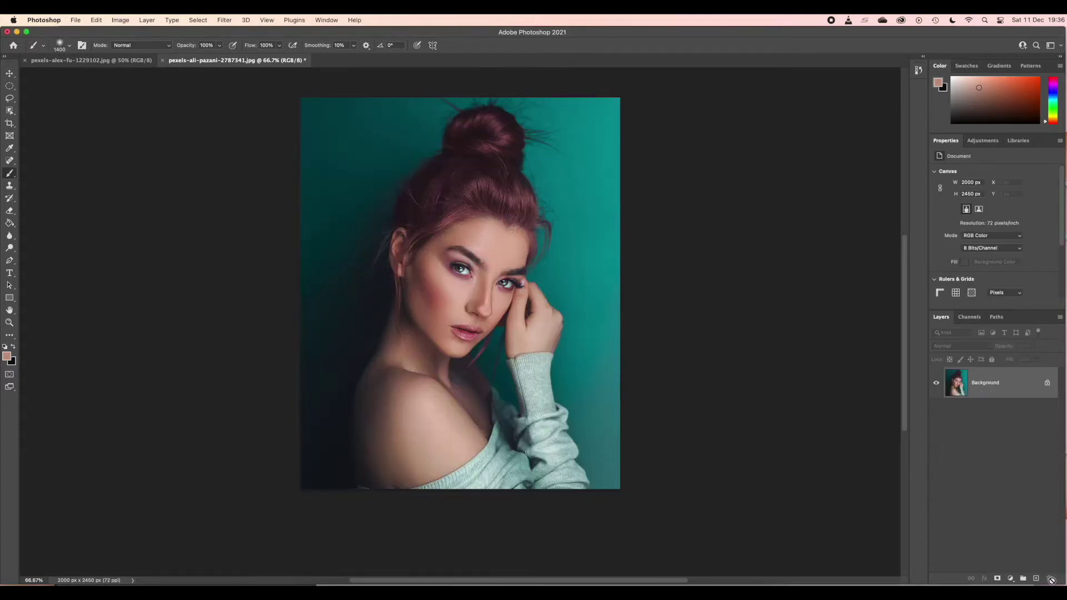
Review the forest photo, return to the portrait document and paste the copied forest image as a new layer.
click(92, 60)
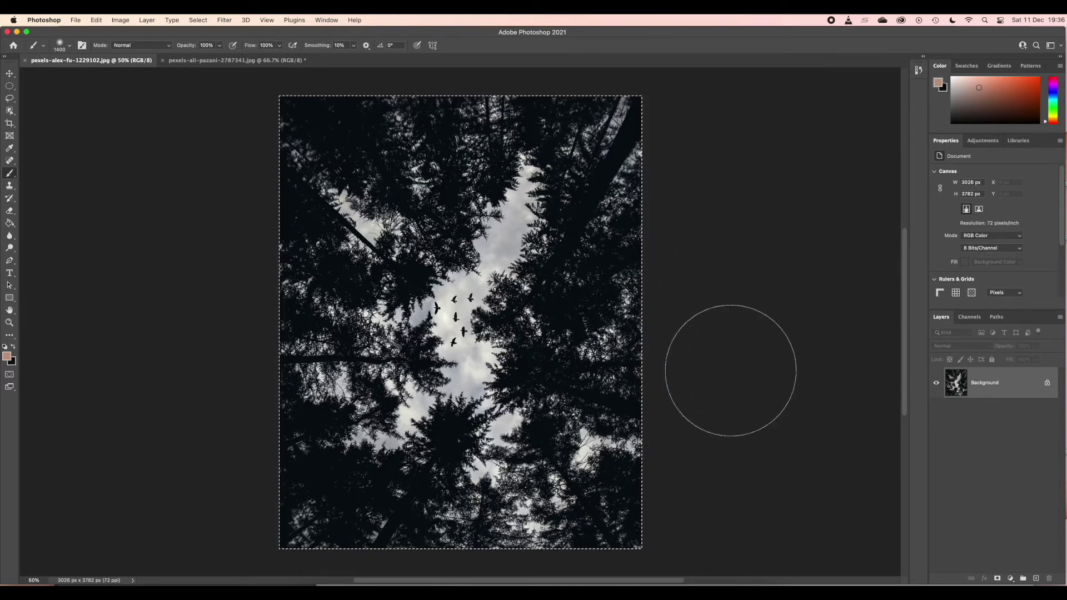
scroll(334, 250, down, 5)
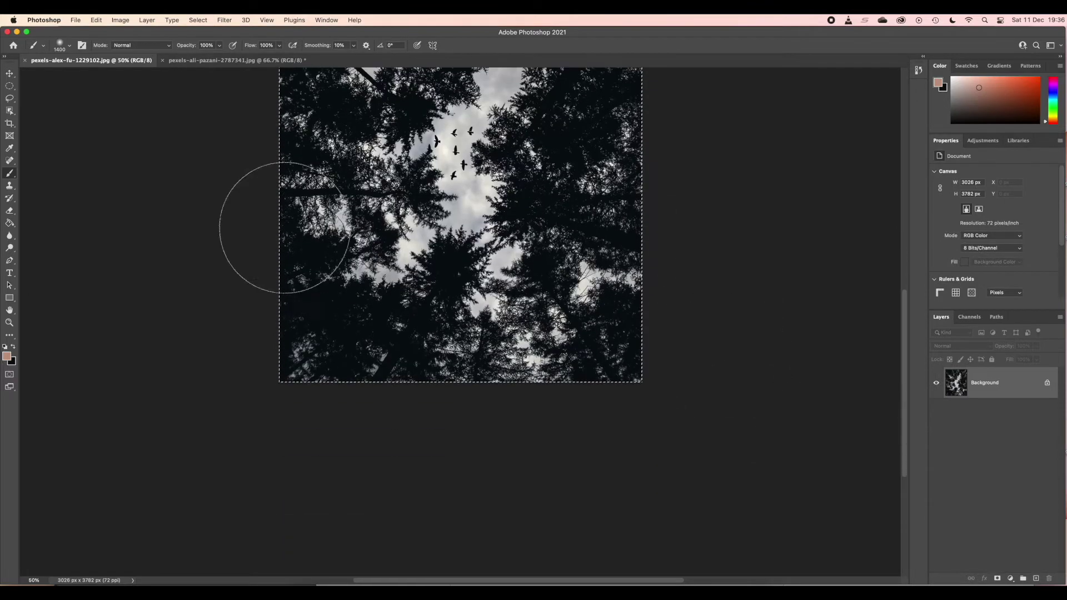
scroll(522, 256, up, 5)
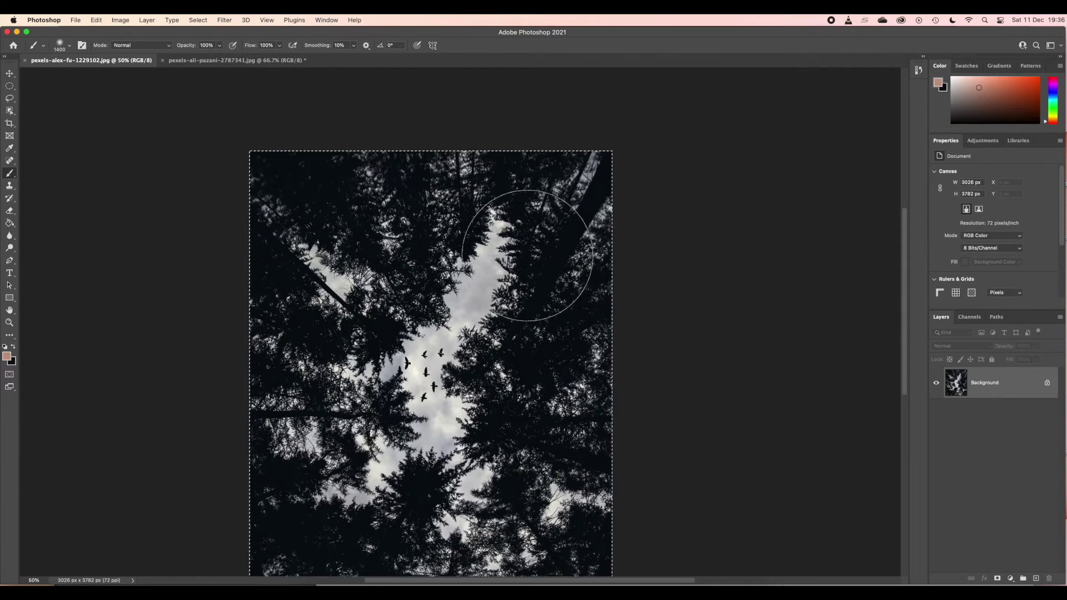
click(210, 60)
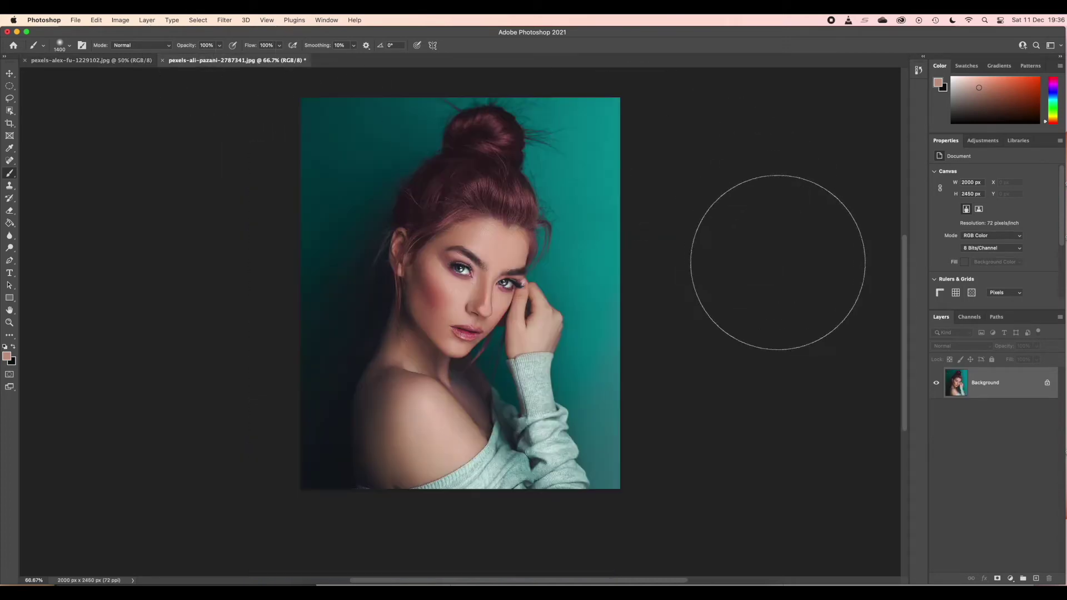
key(ctrl+v)
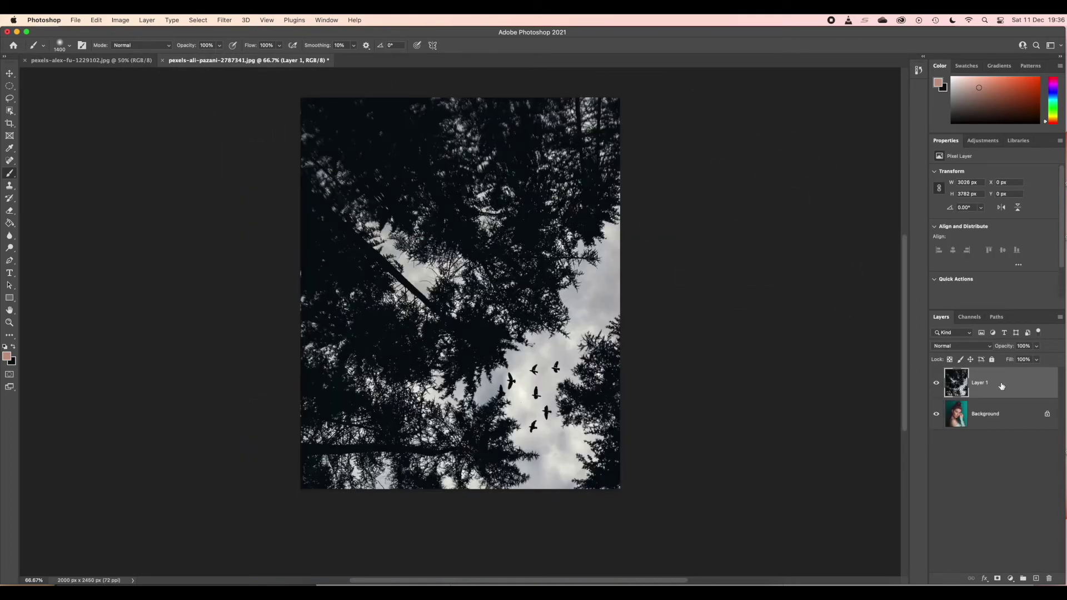
Rename the pasted forest layer as landscape.
double_click(983, 384)
text(landscape)
key(Return)
Convert the Background into a regular layer named model and duplicate it.
click(1014, 419)
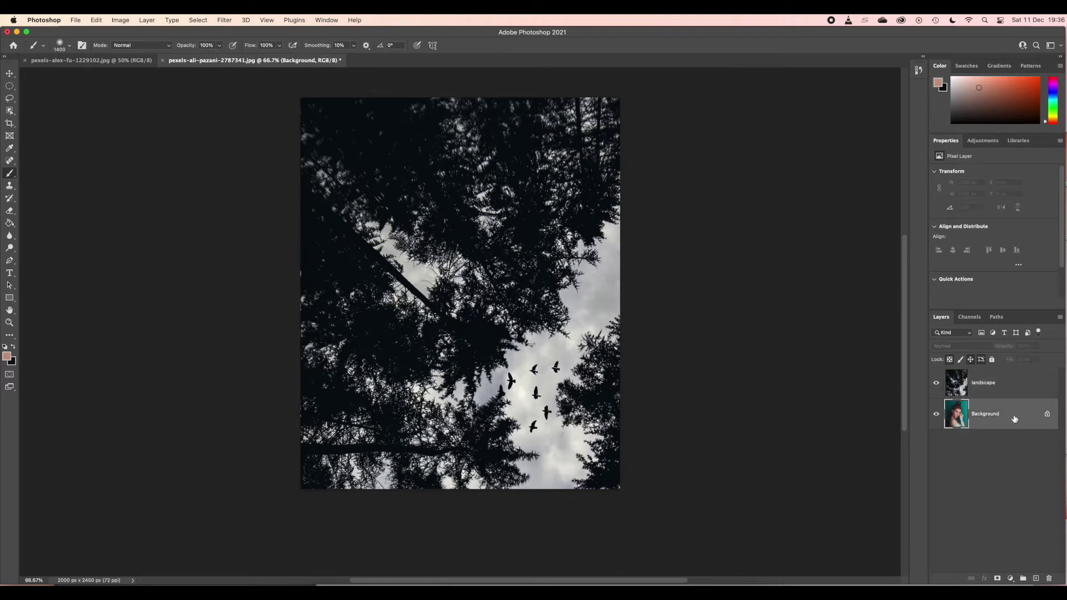
double_click(988, 417)
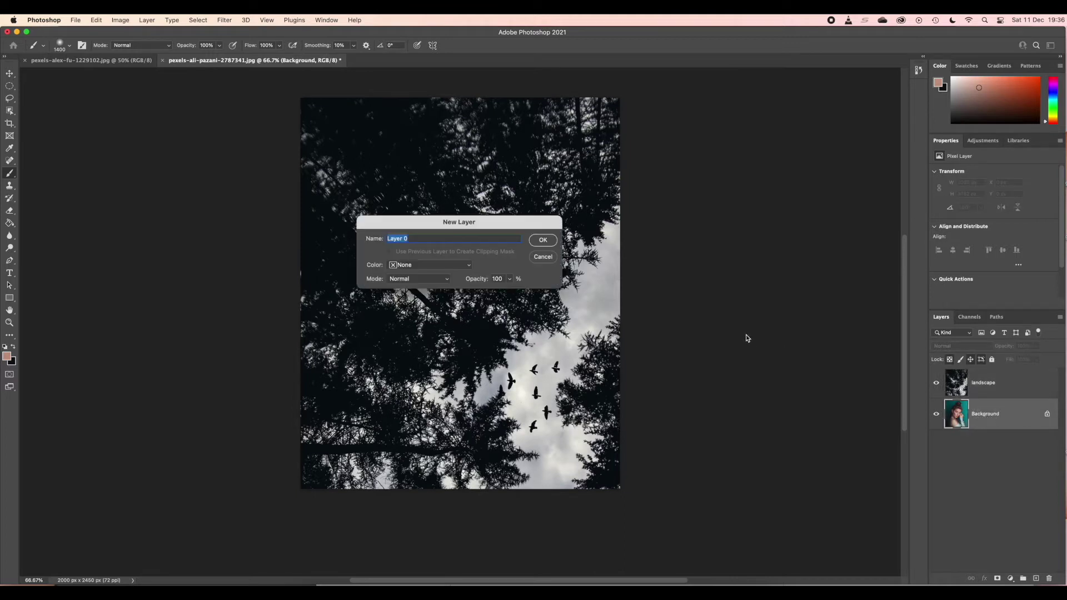
text(mod)
click(550, 240)
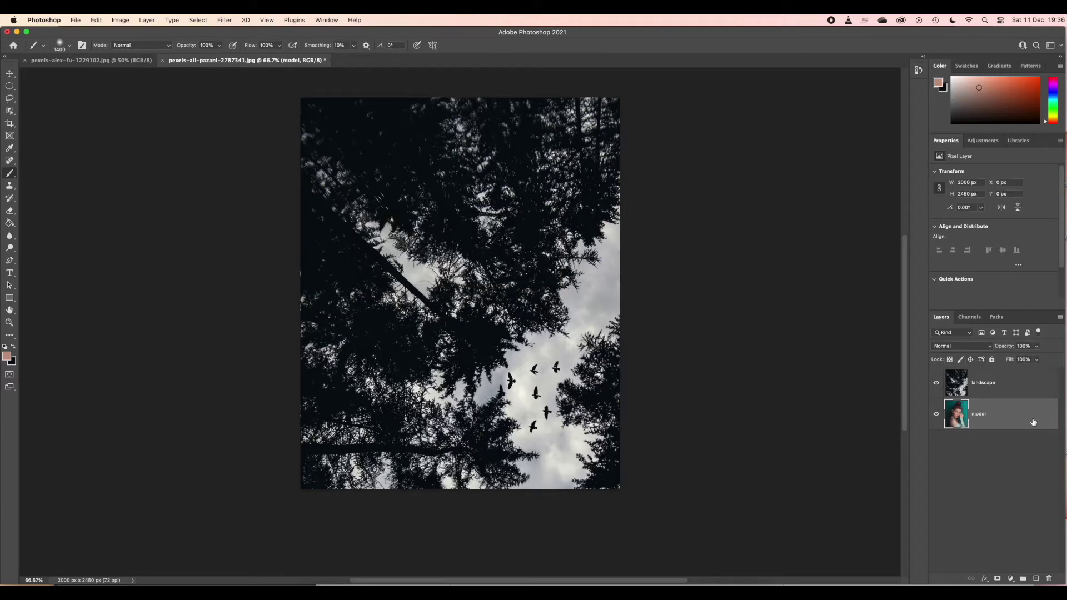
key(super+j)
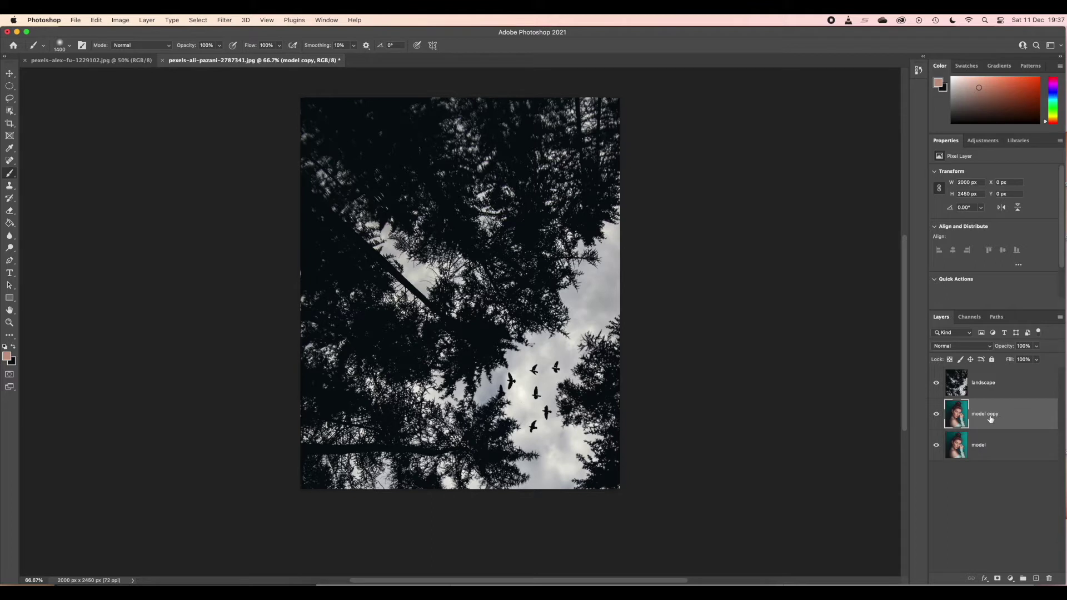
Hide the landscape layer and select the woman on the model copy layer with Select Subject.
click(936, 385)
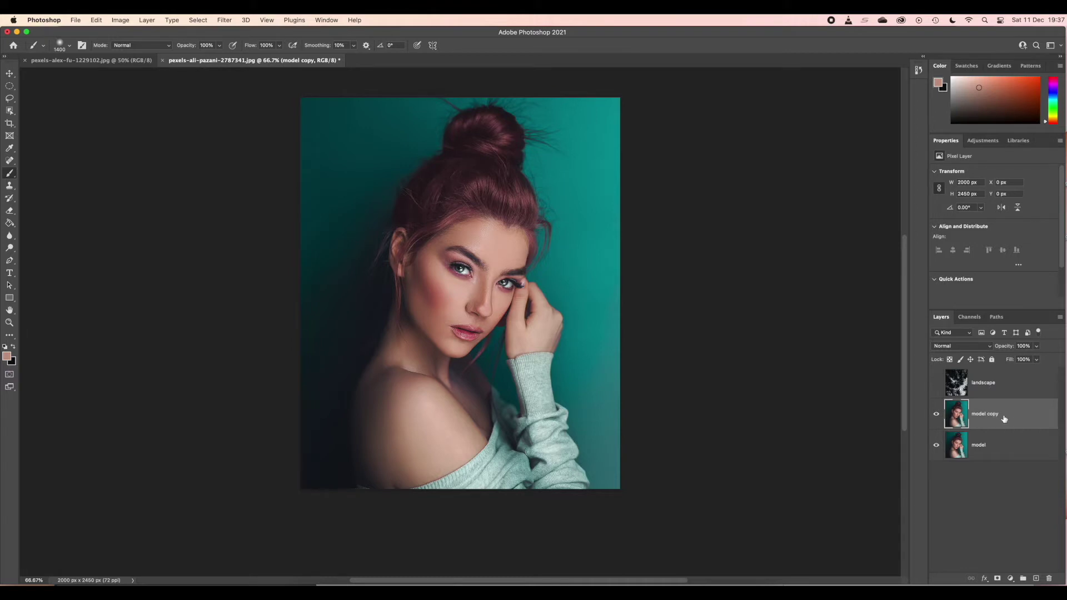
click(10, 114)
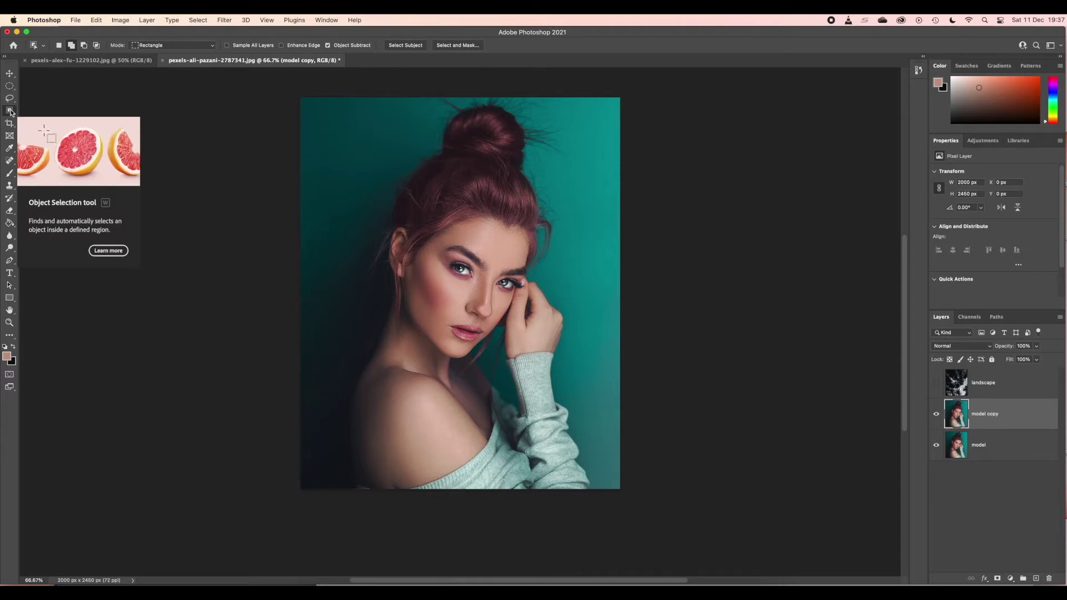
click(402, 45)
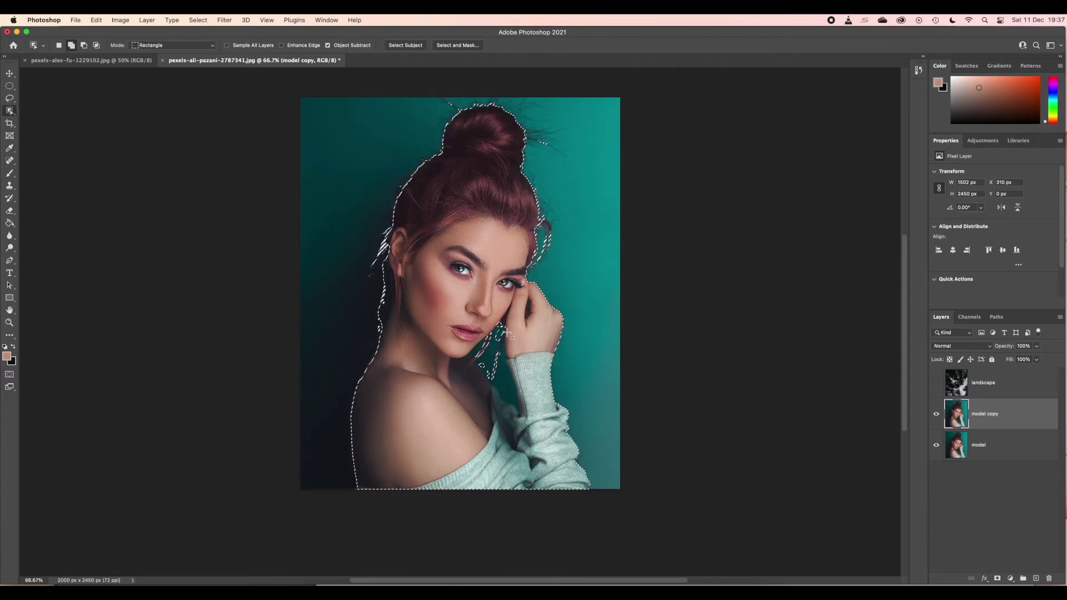
Add the gap between the chin and the hand to the selection with the Lasso, and mask the model copy layer with it.
click(10, 100)
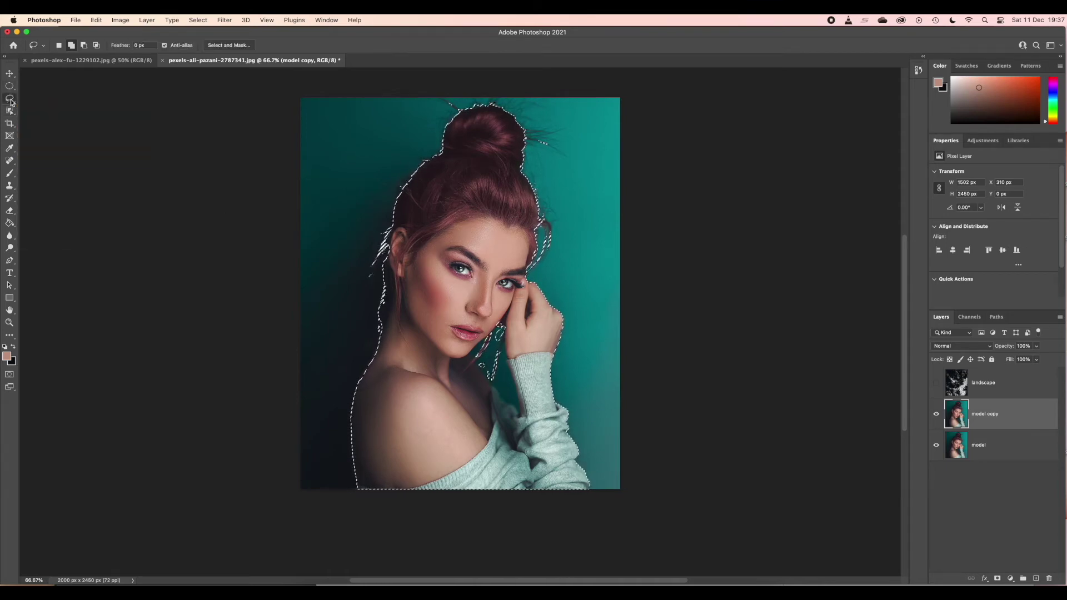
click(71, 46)
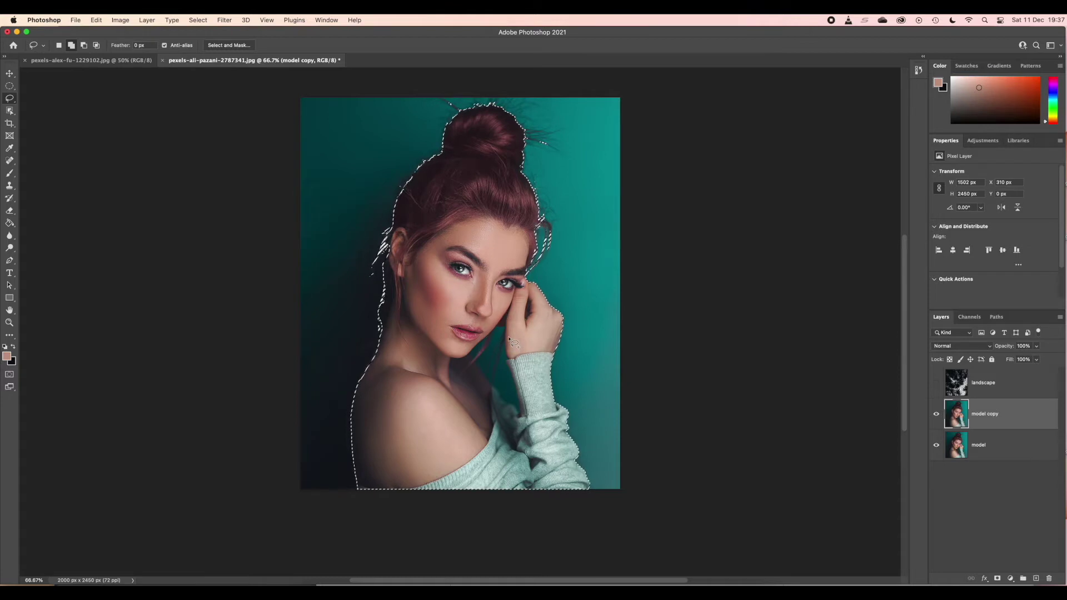
click(996, 578)
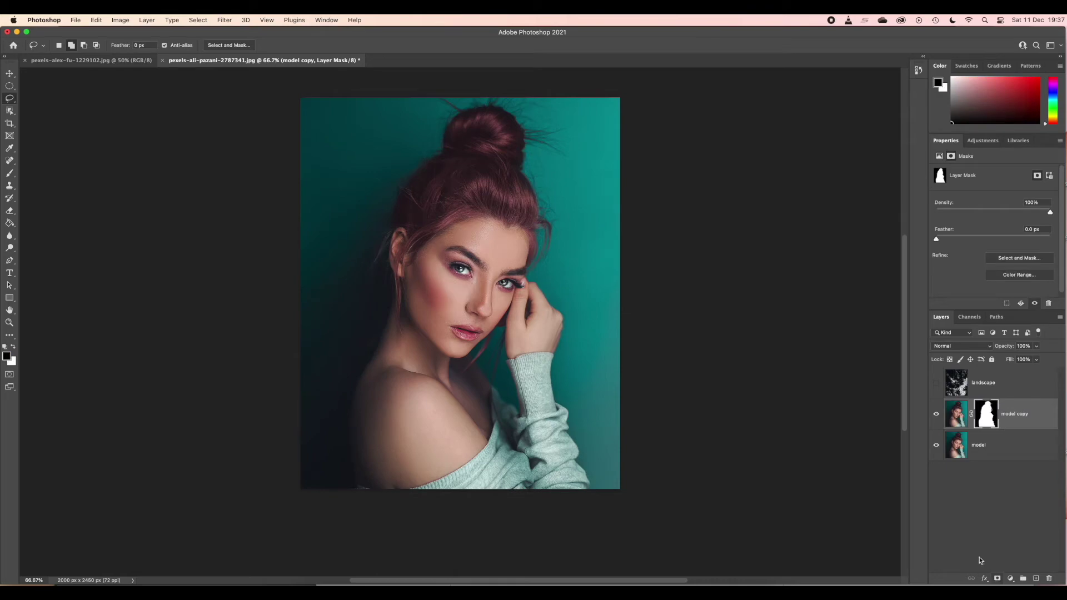
Show the landscape layer instead of the model layer, and scale the landscape to about 85% while repositioning it to fill the canvas.
click(935, 445)
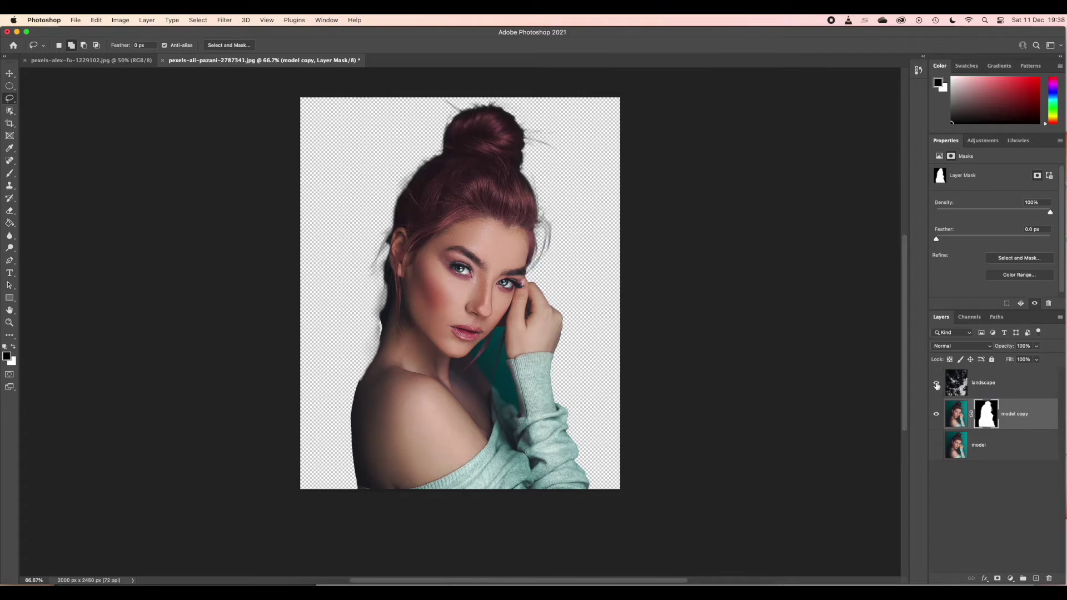
click(936, 383)
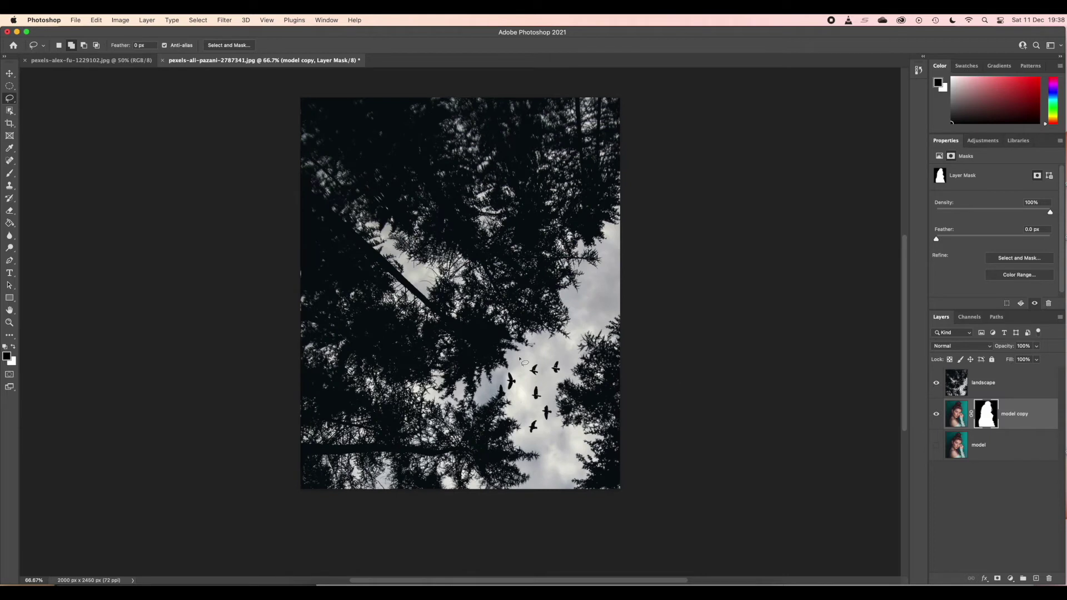
click(1016, 384)
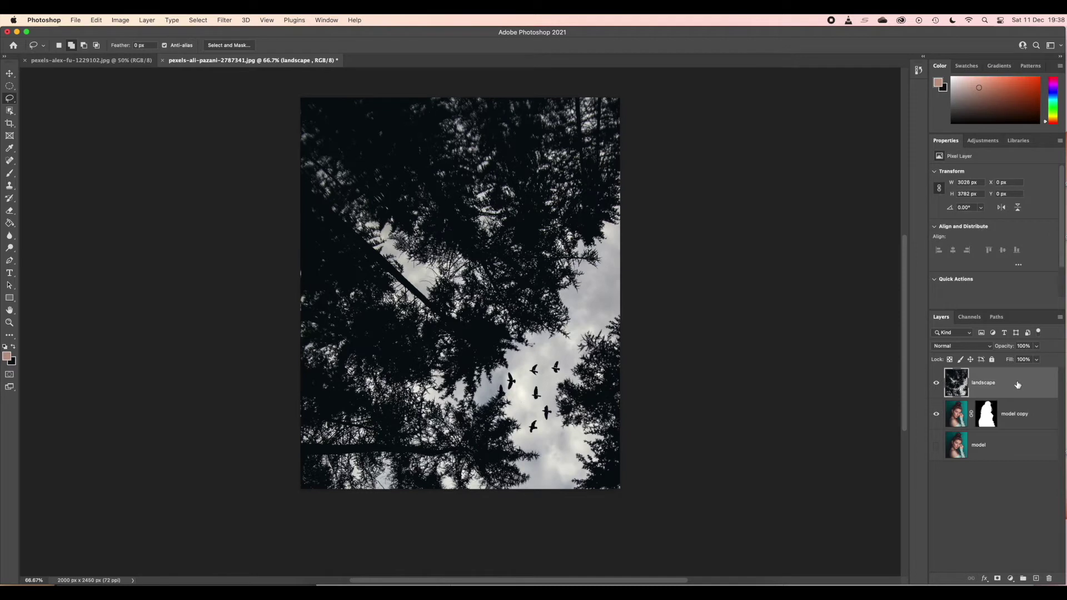
key(super+t)
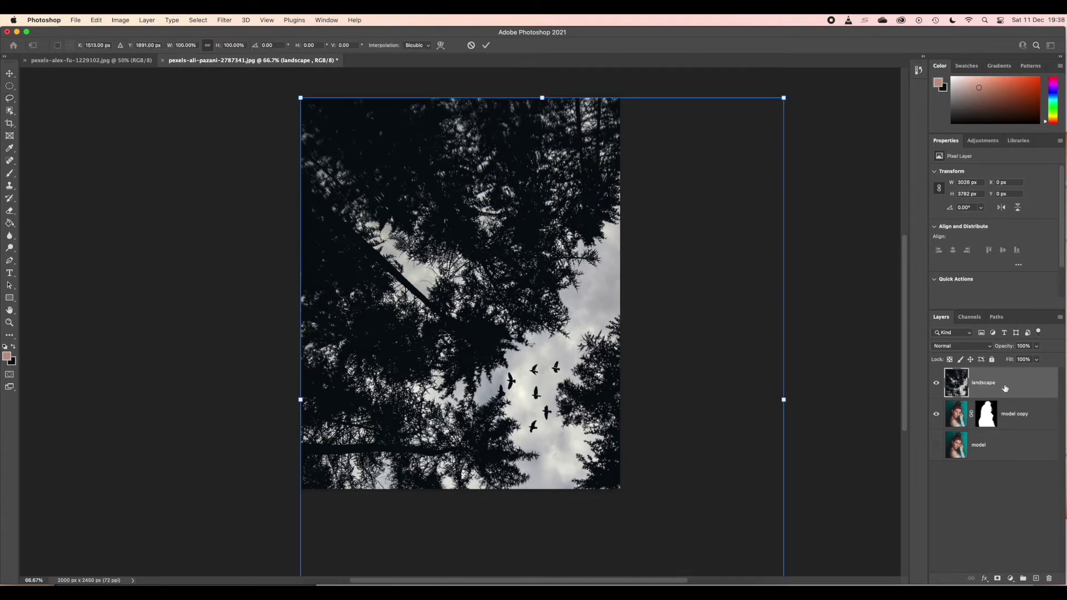
drag(300, 98, 374, 190)
drag(524, 328, 397, 195)
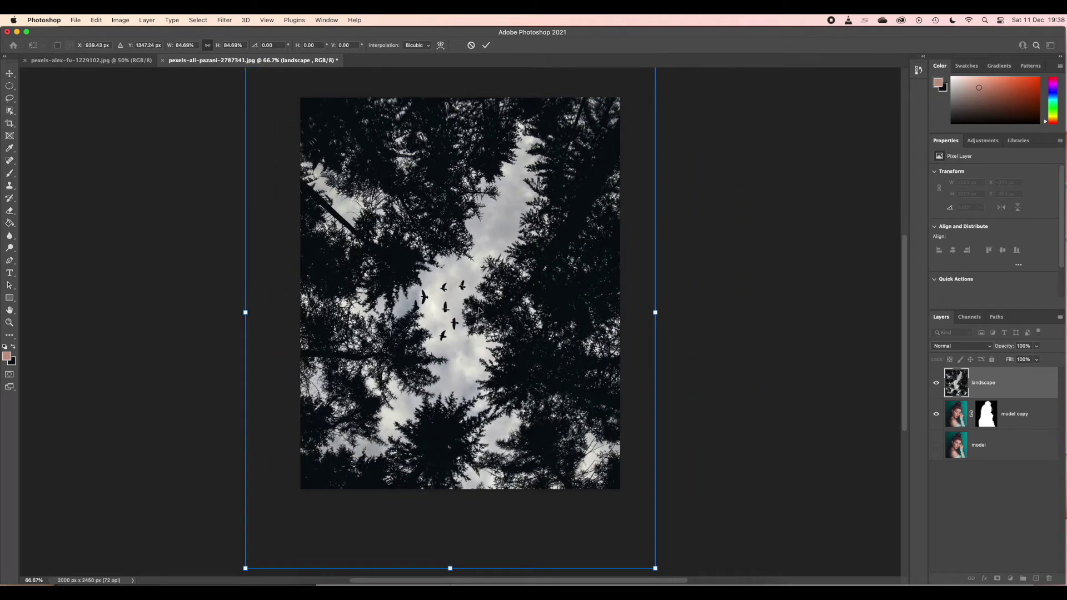
click(486, 46)
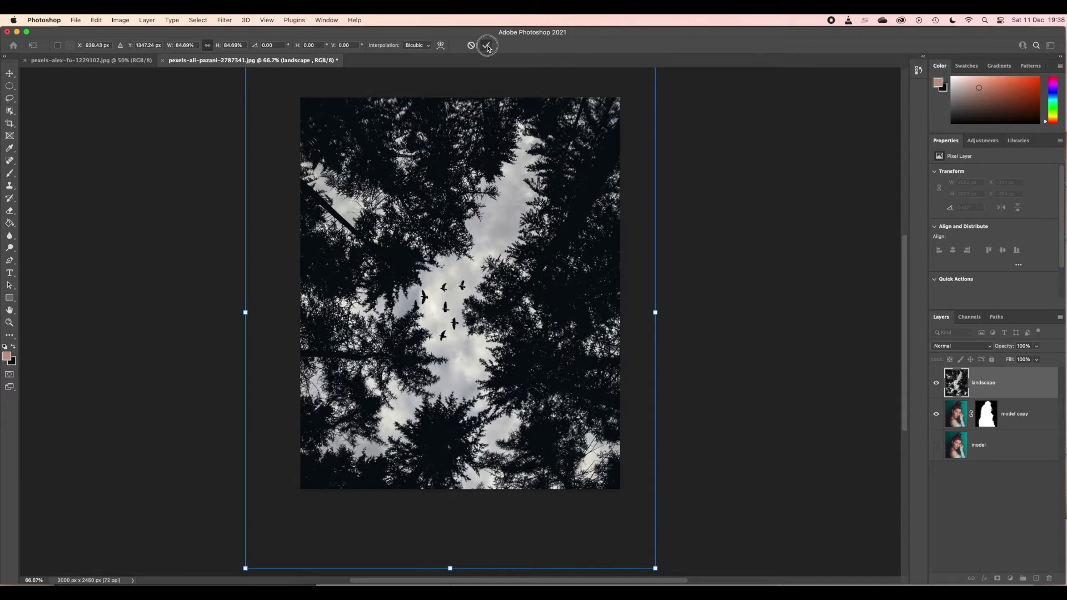
Clip the landscape layer to the model copy layer and add a white layer mask to it.
right_click(1014, 386)
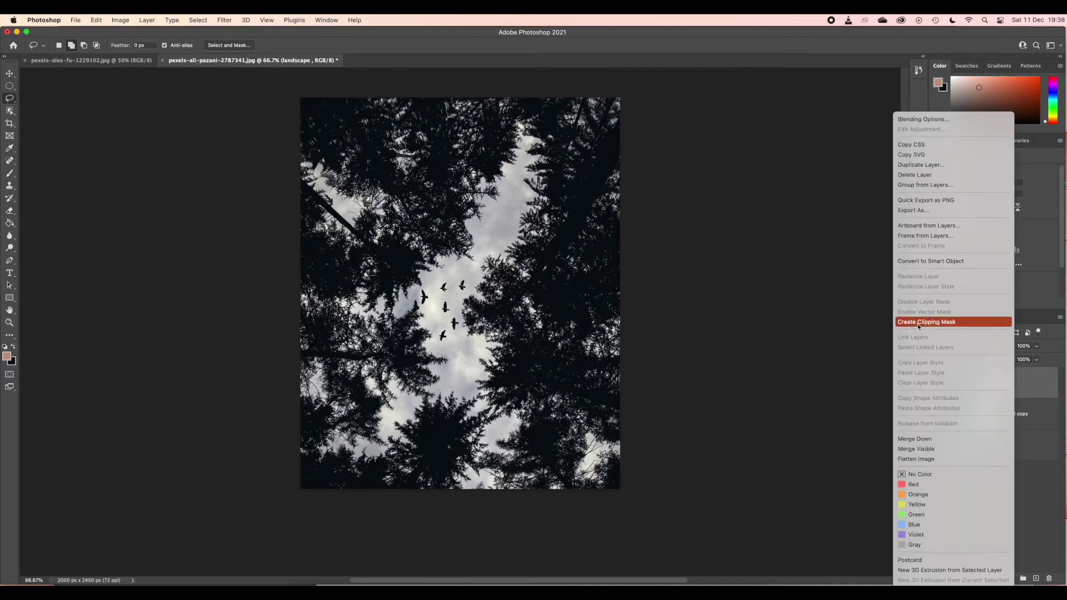
click(929, 323)
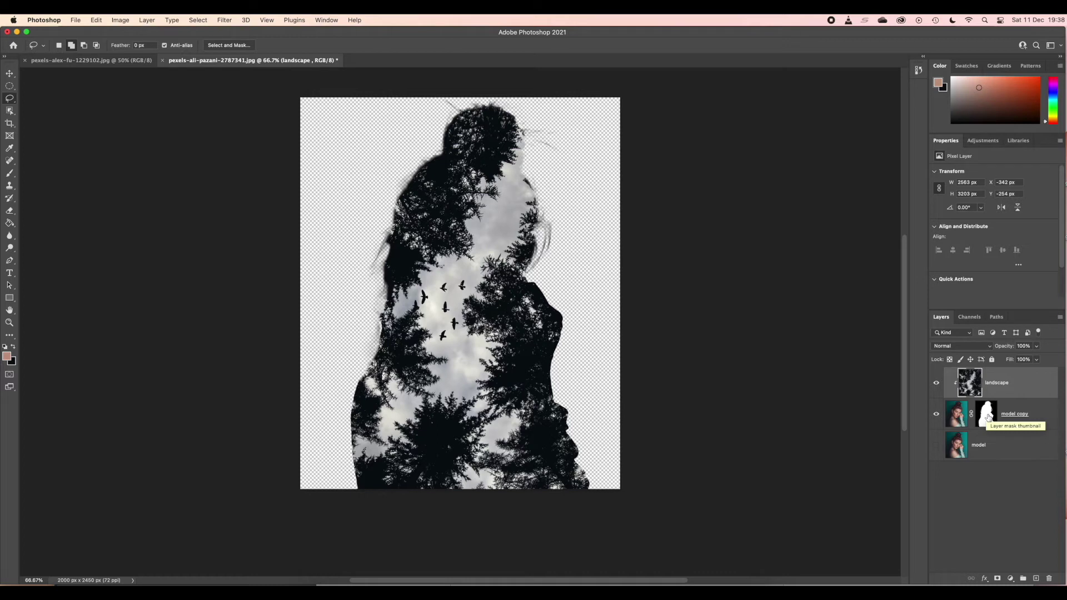
click(996, 578)
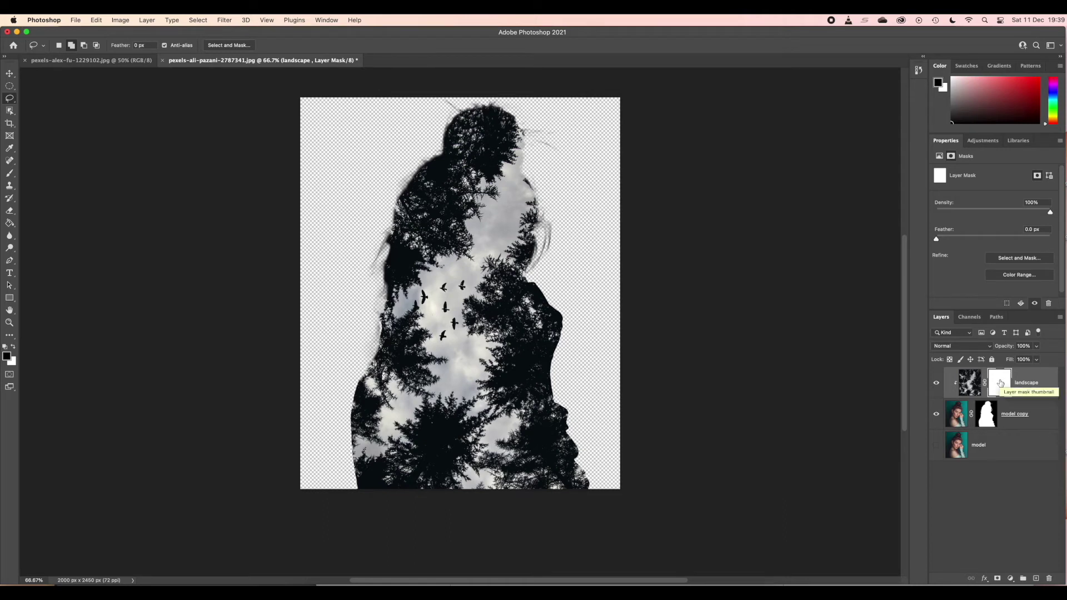
Paint black on the landscape layer's mask with a soft 777 px brush to reveal the woman's face.
key(b)
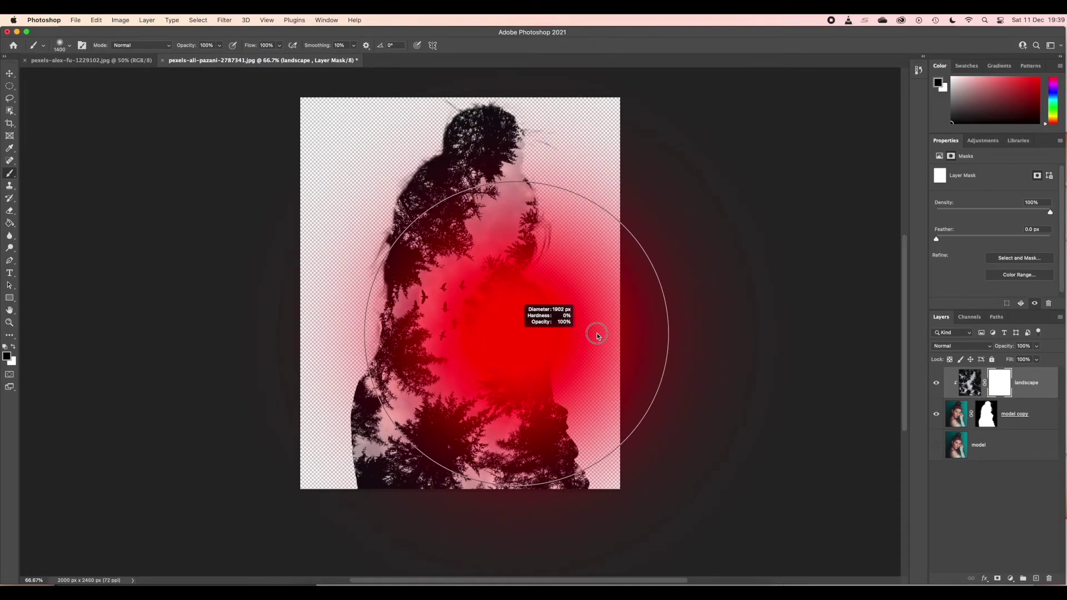
mouse_move(595, 334)
mouse_down()
mouse_move(444, 332)
mouse_move(507, 339)
mouse_move(522, 215)
mouse_move(565, 372)
mouse_move(536, 382)
mouse_move(539, 449)
mouse_move(525, 310)
mouse_move(405, 398)
mouse_move(430, 216)
mouse_up()
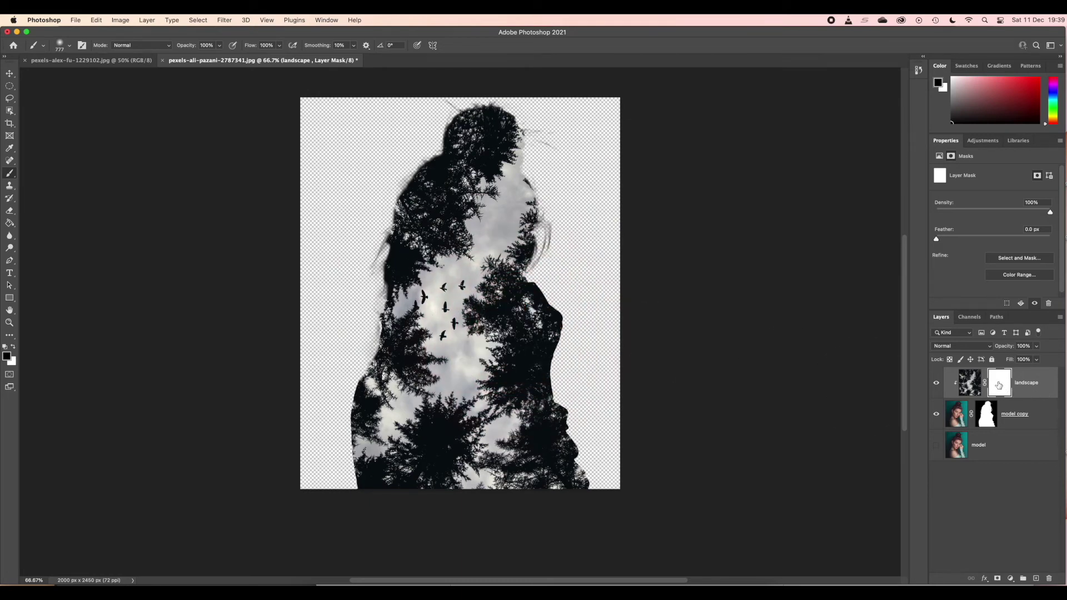
click(5, 348)
click(14, 348)
mouse_move(472, 250)
mouse_down()
mouse_move(500, 300)
mouse_move(489, 311)
mouse_move(489, 378)
mouse_move(509, 314)
mouse_up()
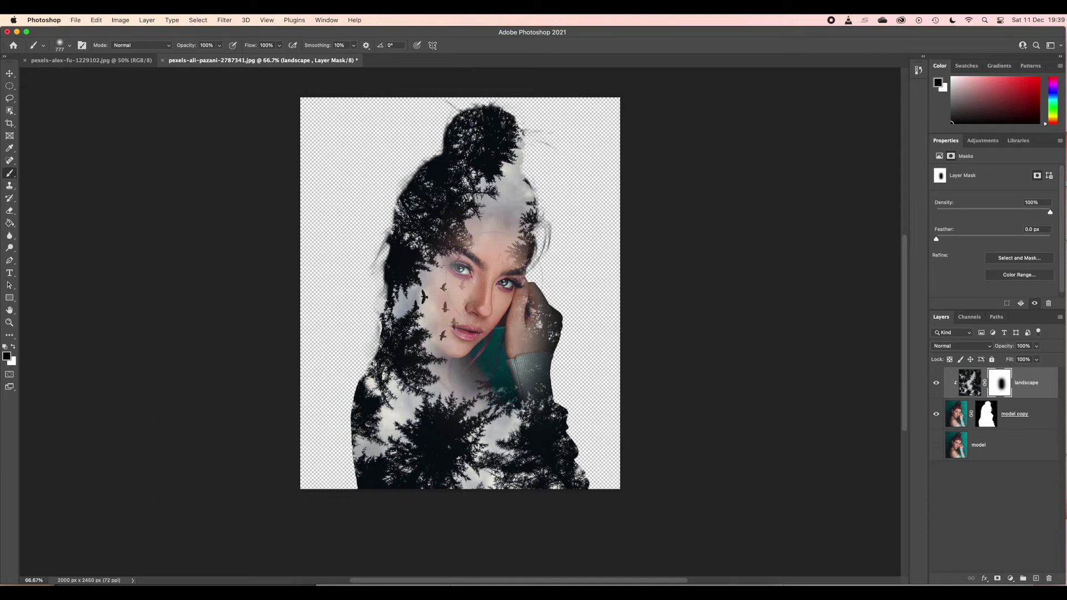
Select the model layer and set the foreground color to the light skin tone #dbb3a4 sampled from the image.
click(1018, 446)
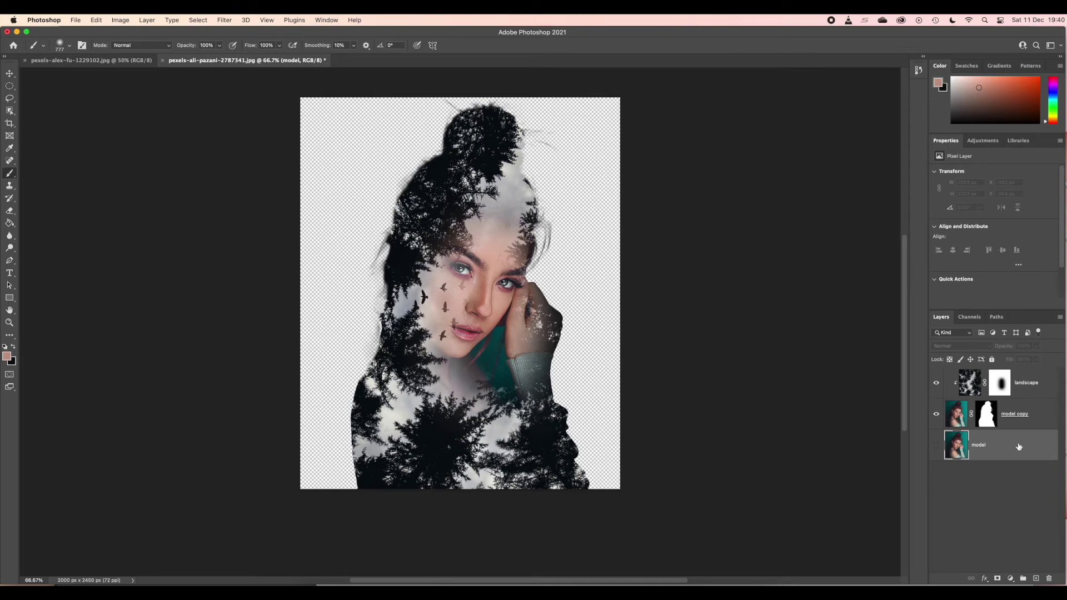
click(8, 357)
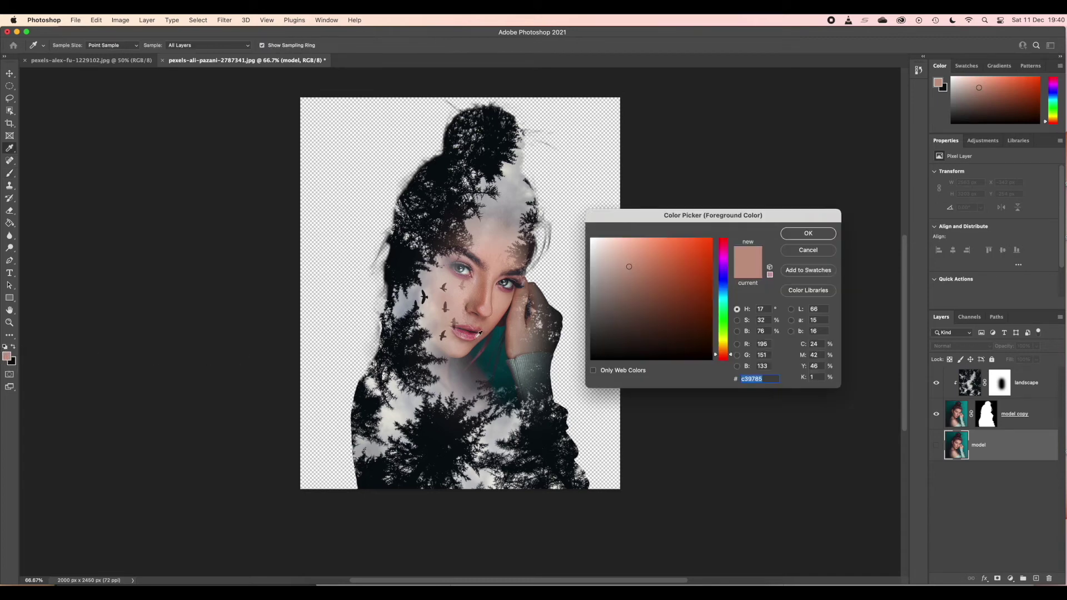
click(514, 256)
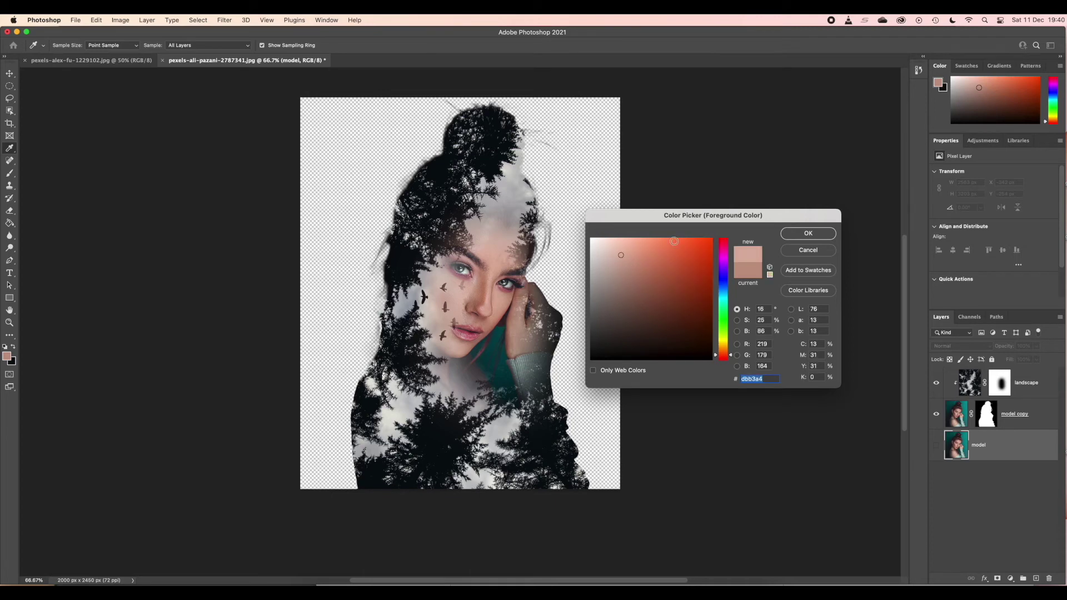
click(798, 234)
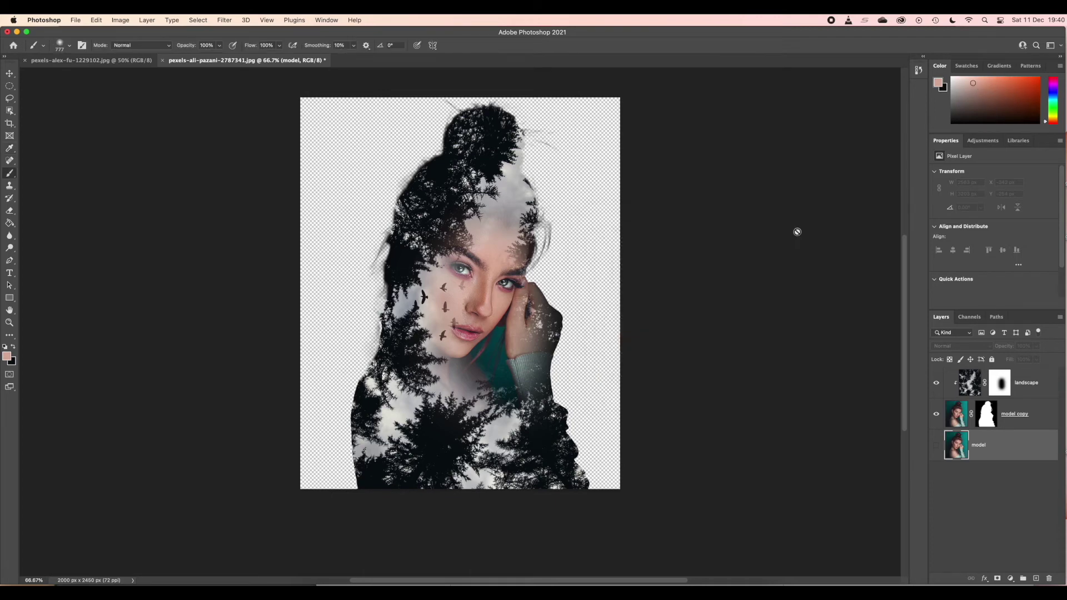
Set the background color to the dark teal #062025 sampled from the area below the hand.
click(14, 363)
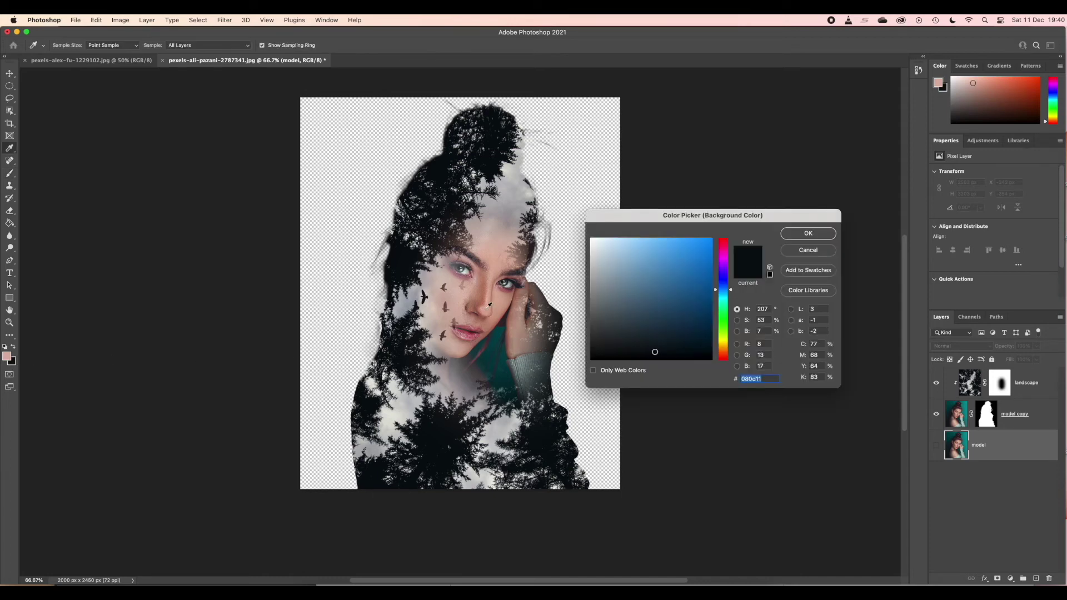
click(507, 393)
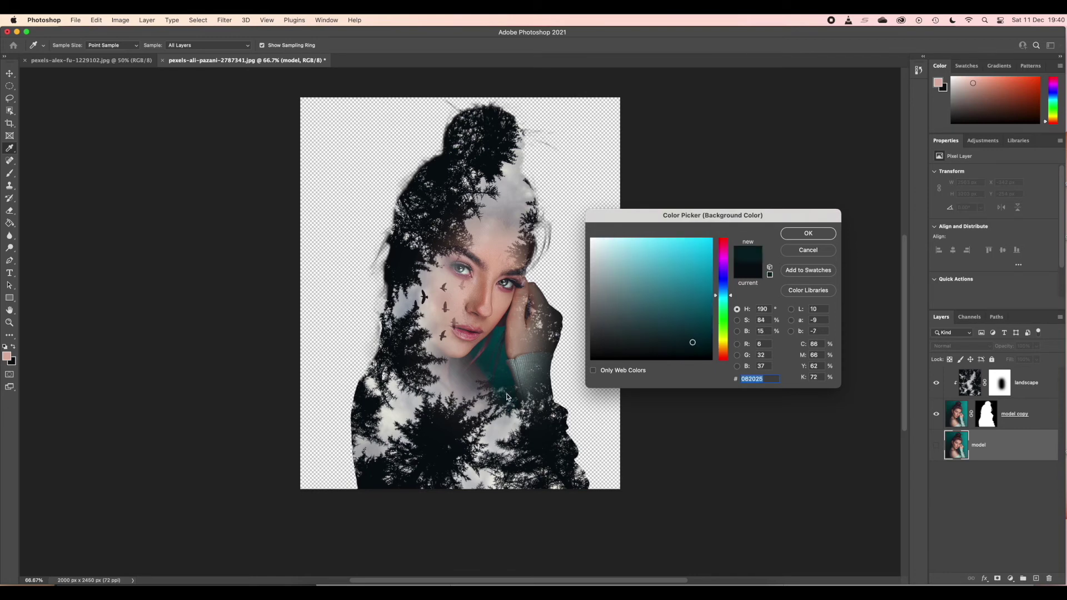
click(817, 234)
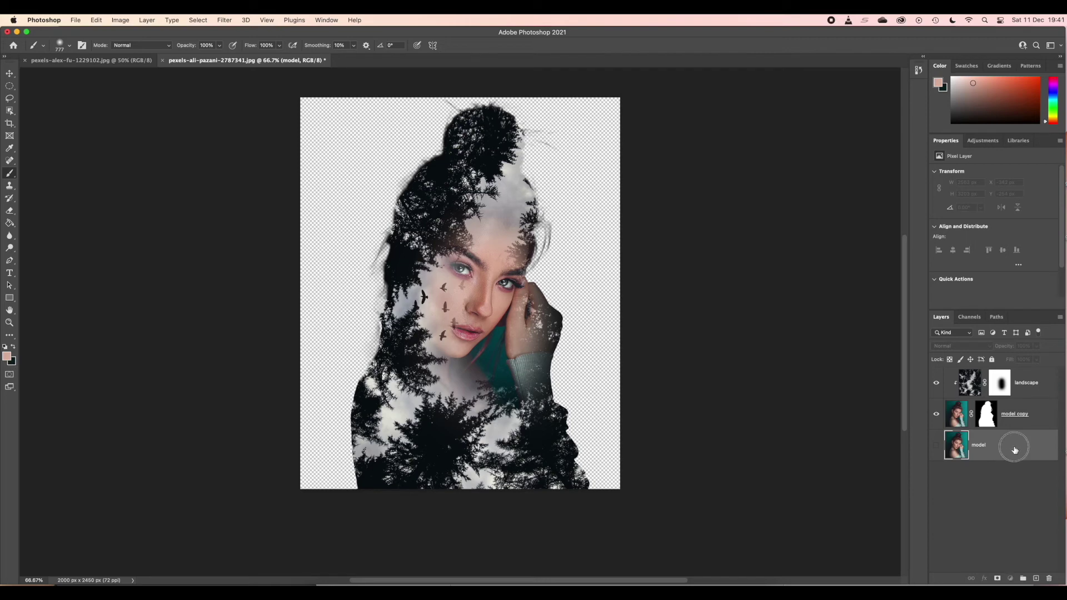
Add a linear gradient fill layer above the model layer using the Basics foreground-to-background preset, running from skin tone to dark teal.
click(1010, 578)
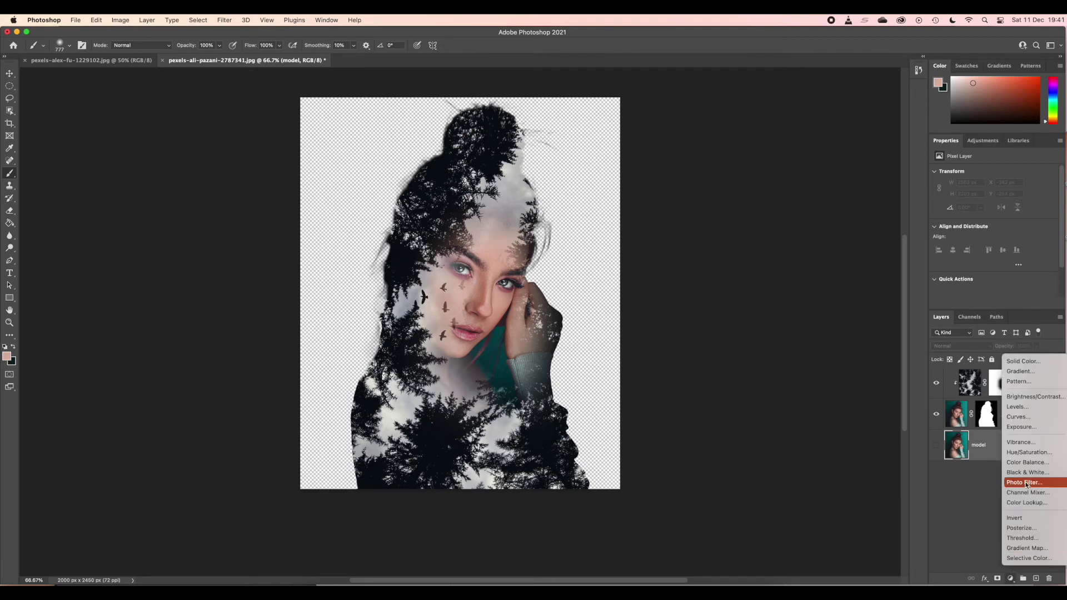
click(1030, 372)
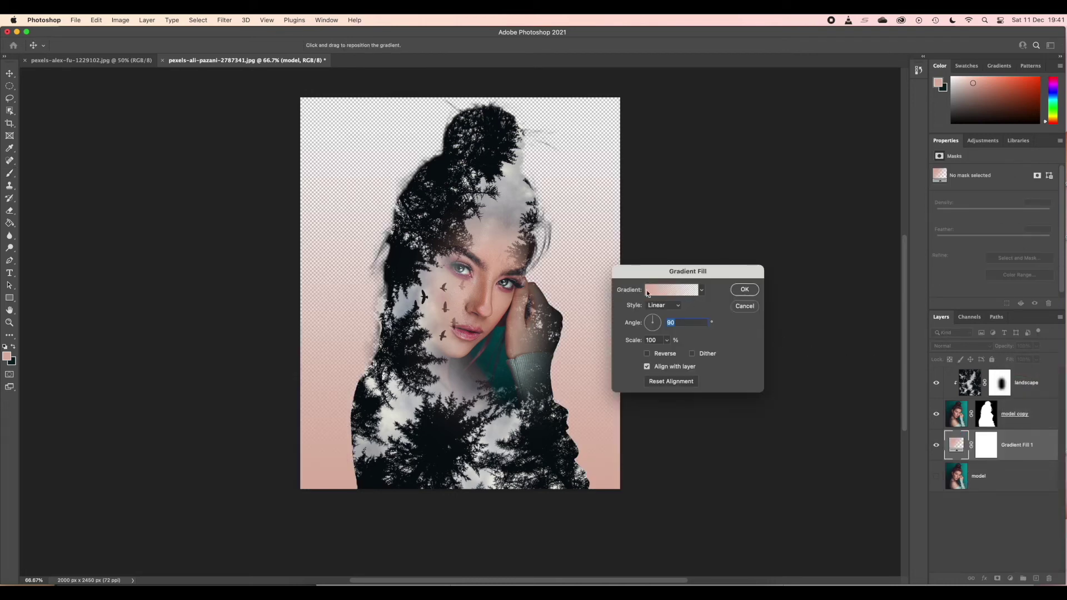
click(701, 289)
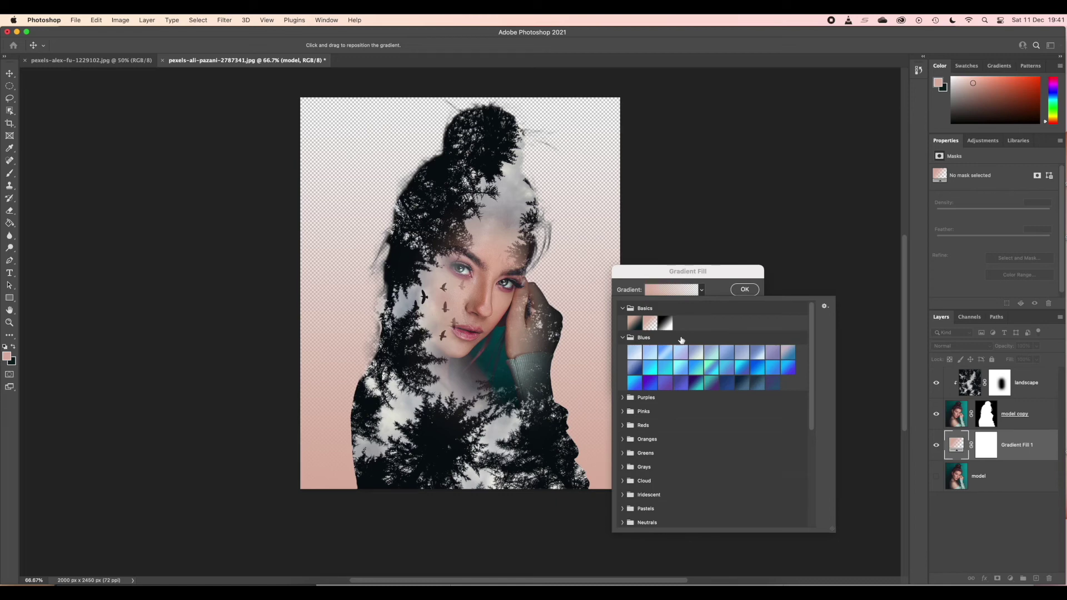
click(621, 309)
click(621, 309)
click(632, 321)
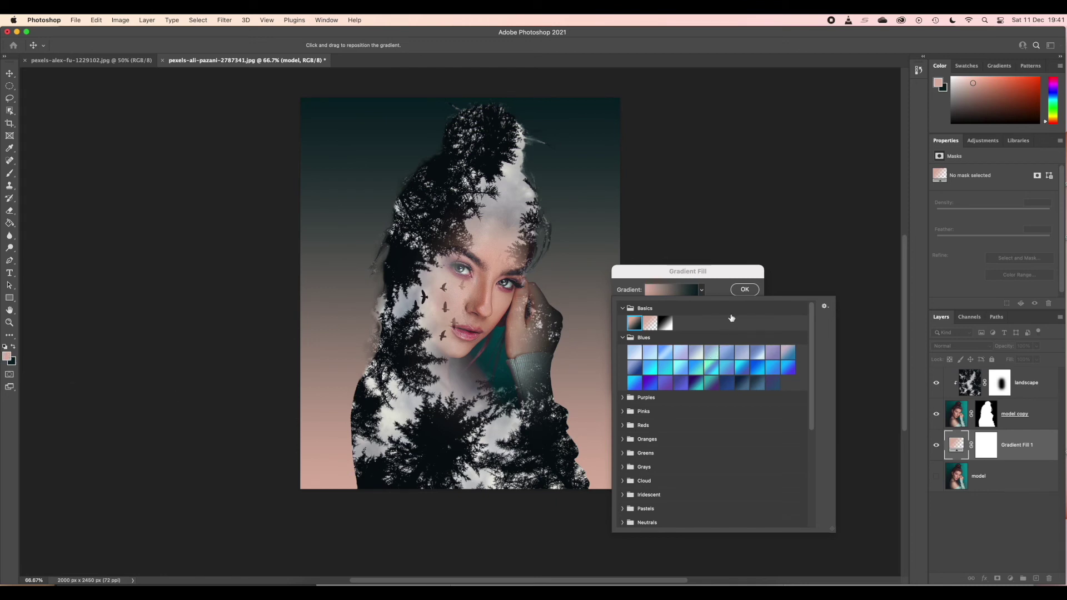
click(742, 290)
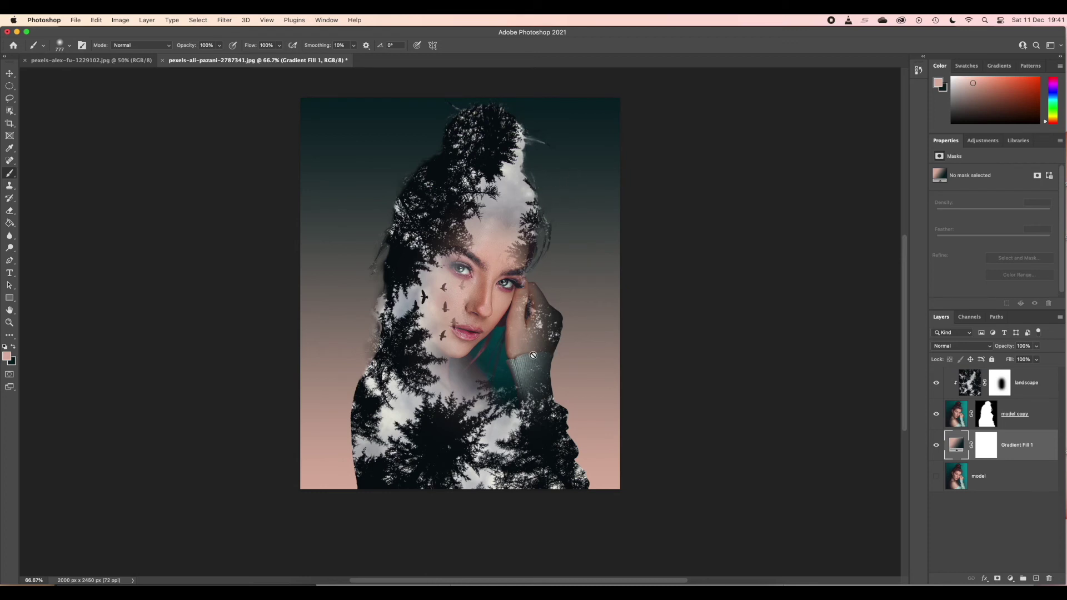
Add a gradient fill layer above the landscape layer using the green-blue-cyan preset from Blues, and set its blend mode to Vivid Light.
click(1033, 377)
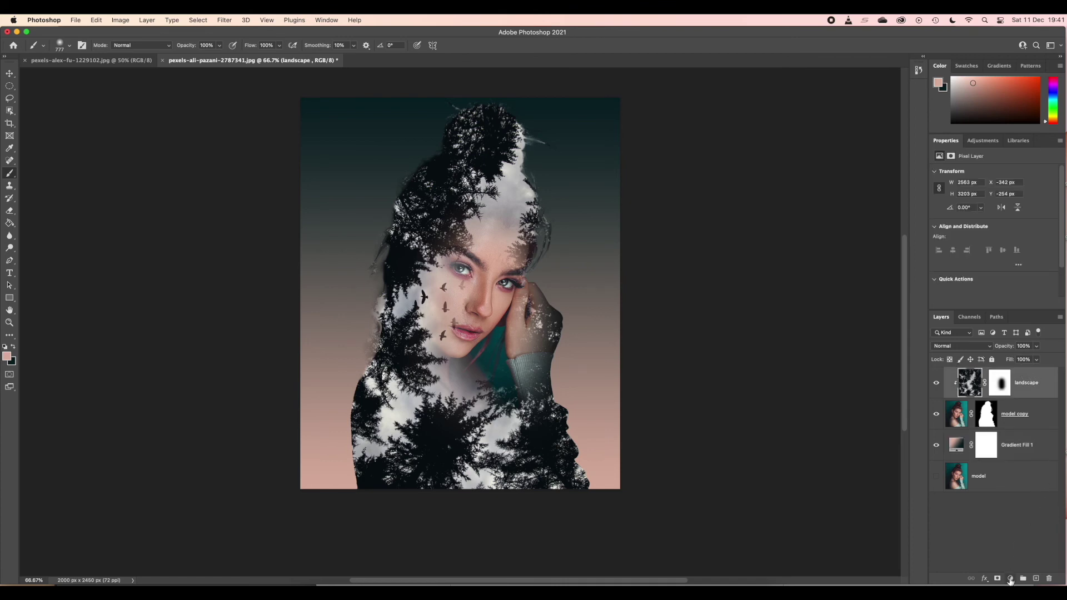
click(1009, 578)
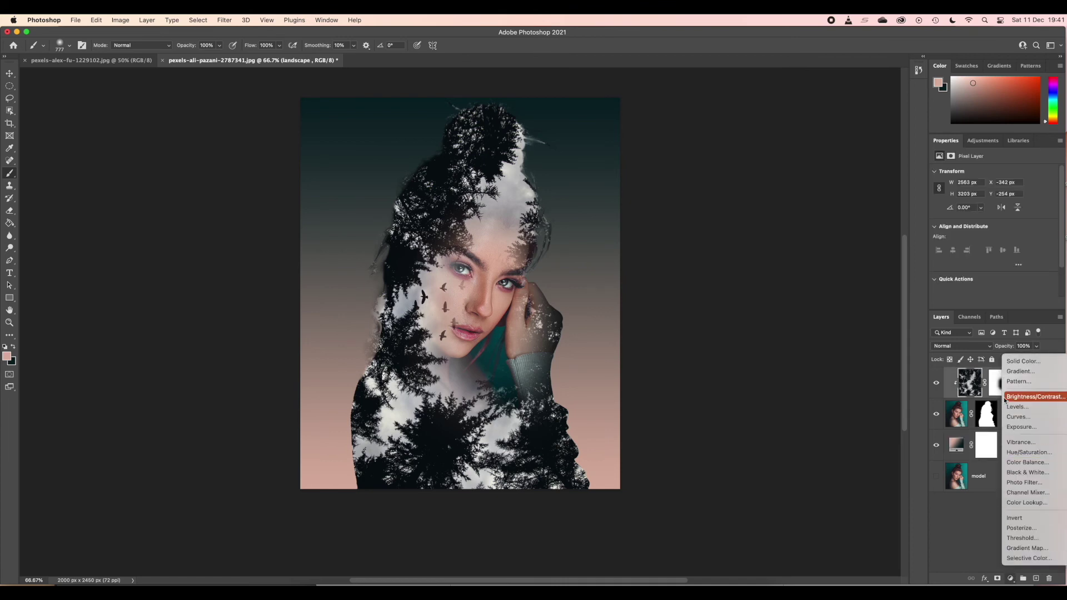
click(1010, 373)
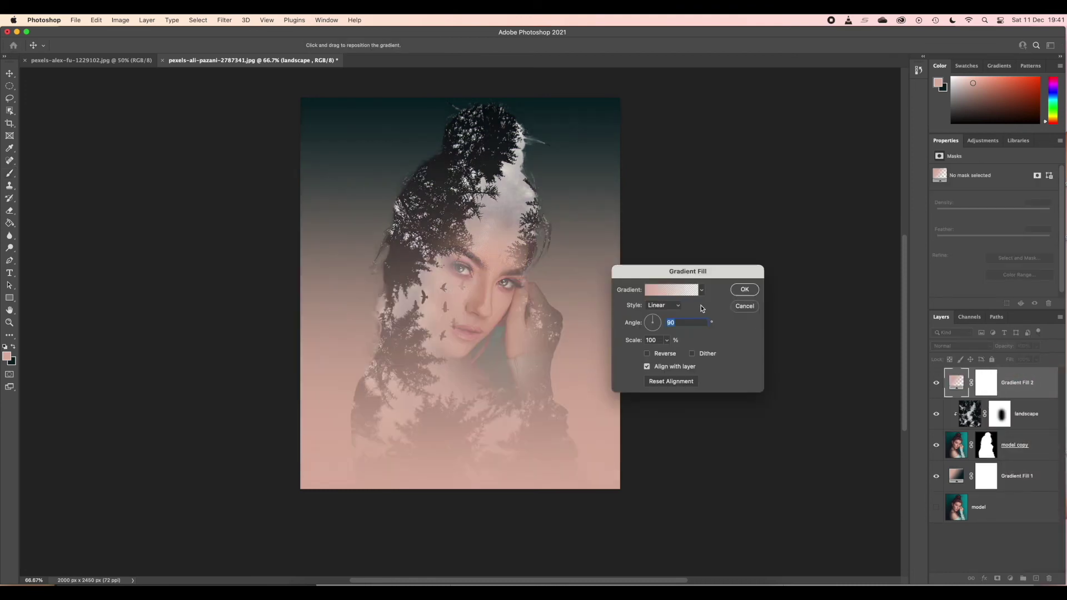
click(701, 290)
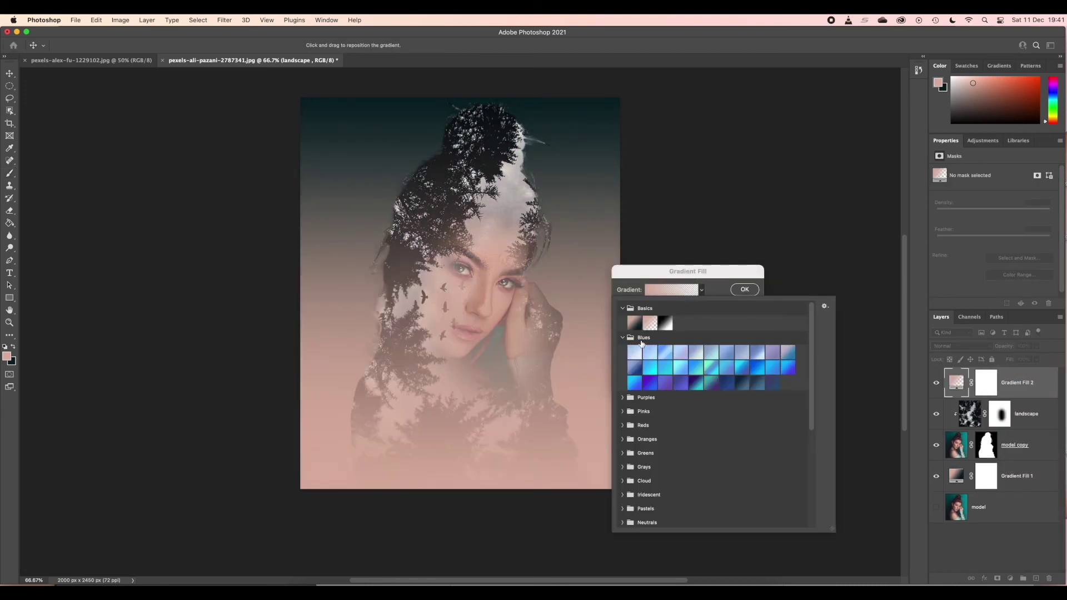
click(710, 367)
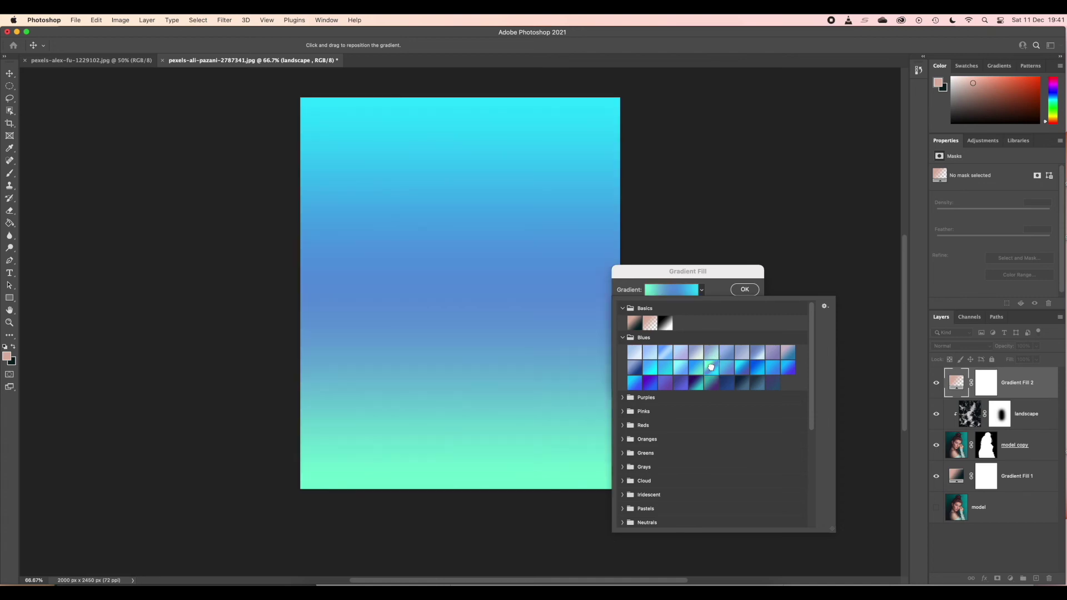
click(744, 290)
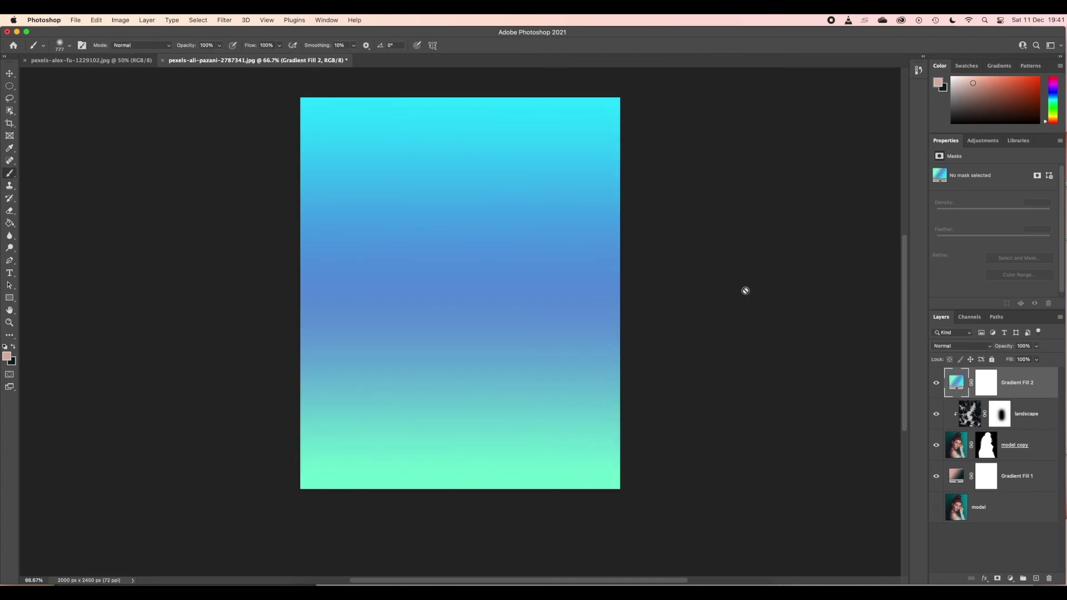
click(973, 347)
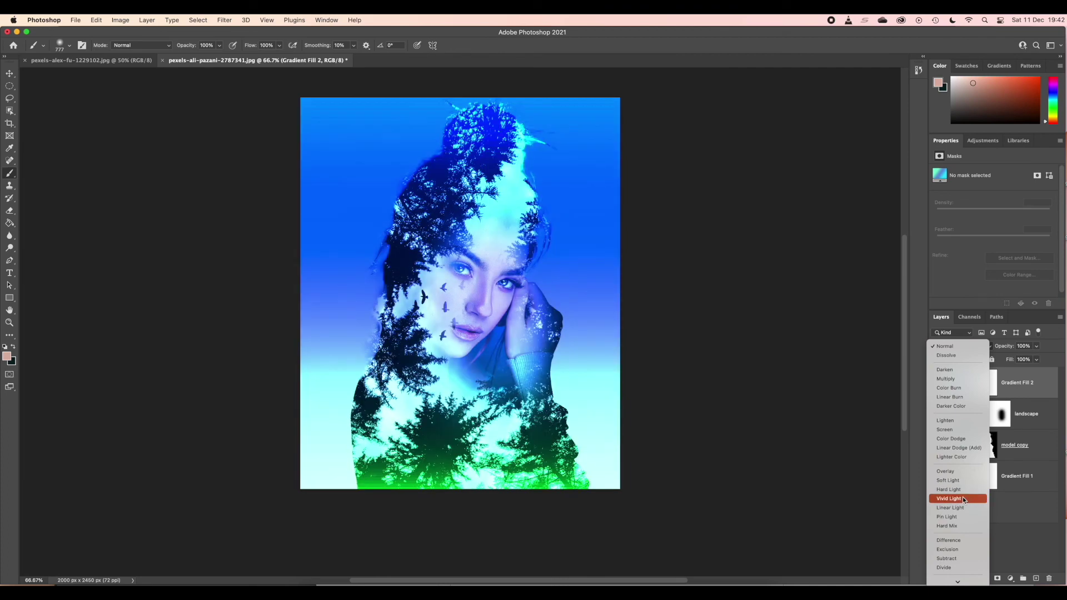
click(963, 498)
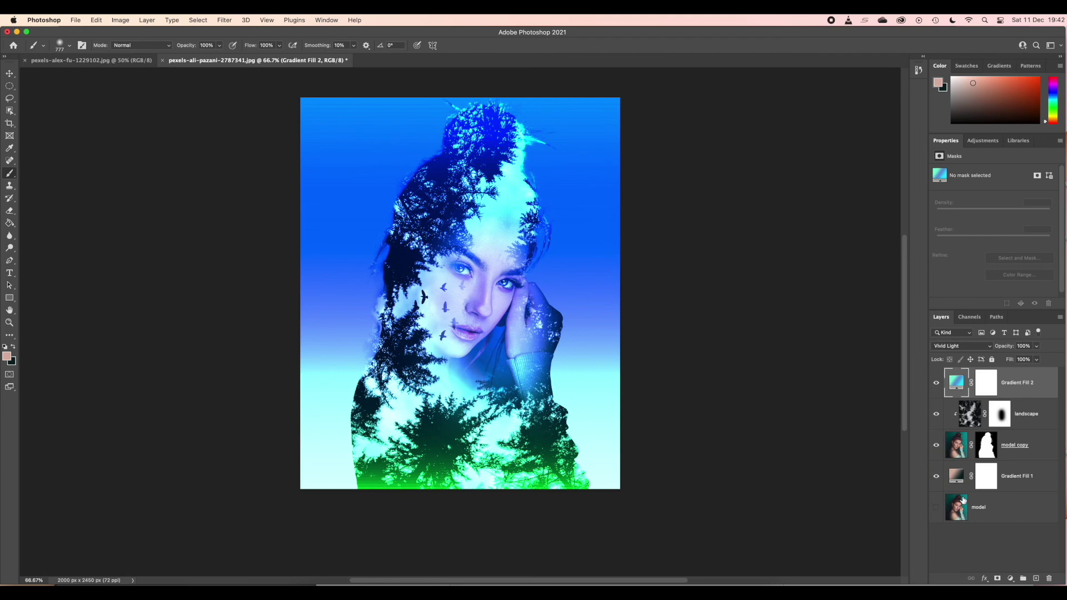